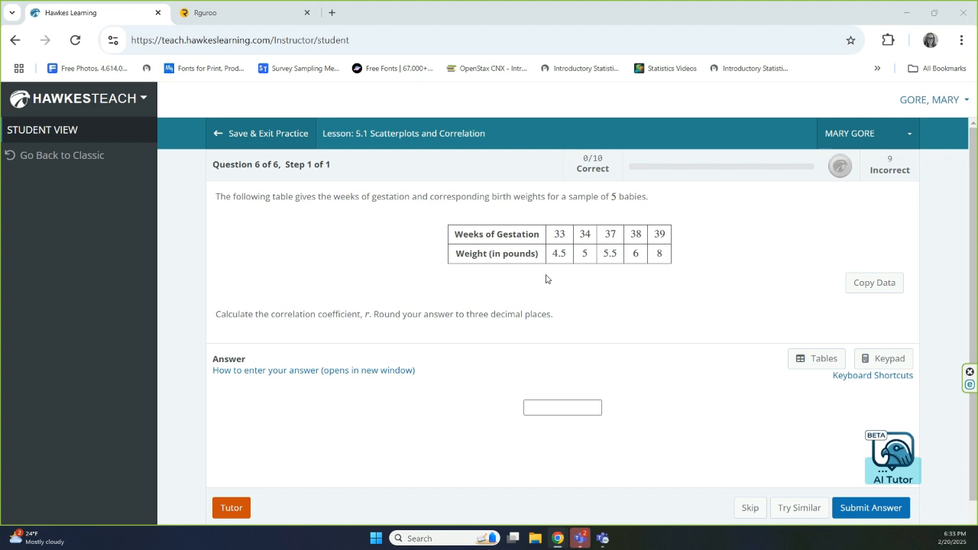
# - Copy the gestation and birth weight data from the Hawkes question and paste it into the empty Rguroo dataset at row 1 of Var1
pyautogui.click(878, 290)
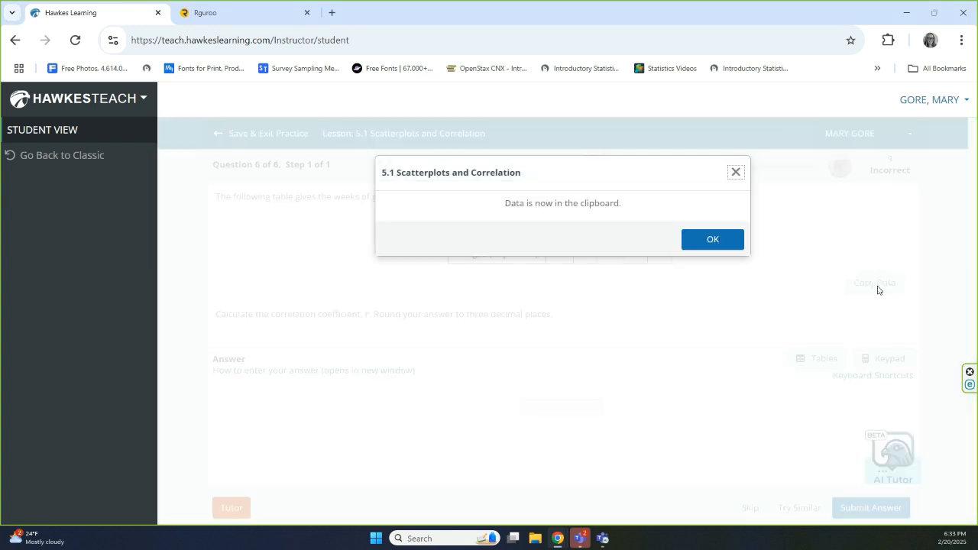
pyautogui.click(724, 245)
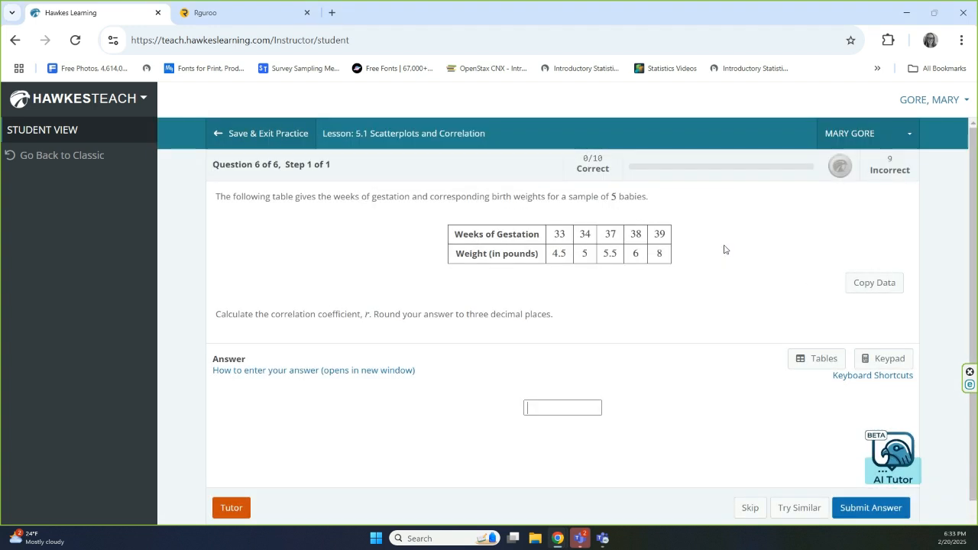
pyautogui.click(259, 14)
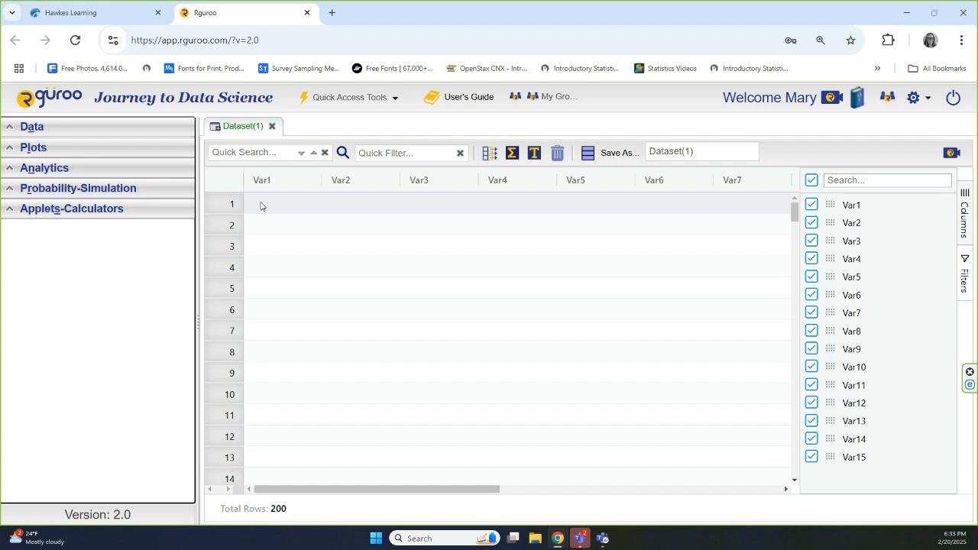
pyautogui.click(261, 205)
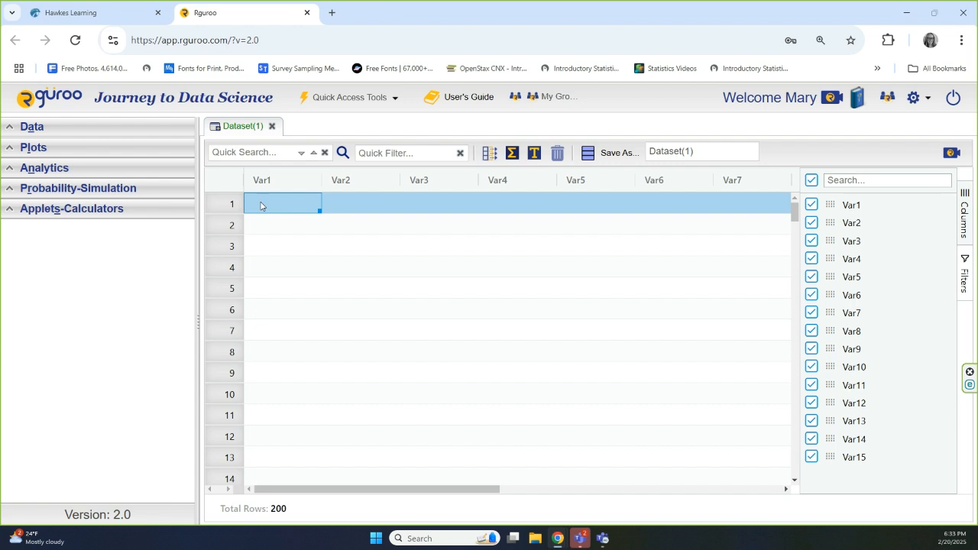
pyautogui.hotkey('ctrl', 'v')
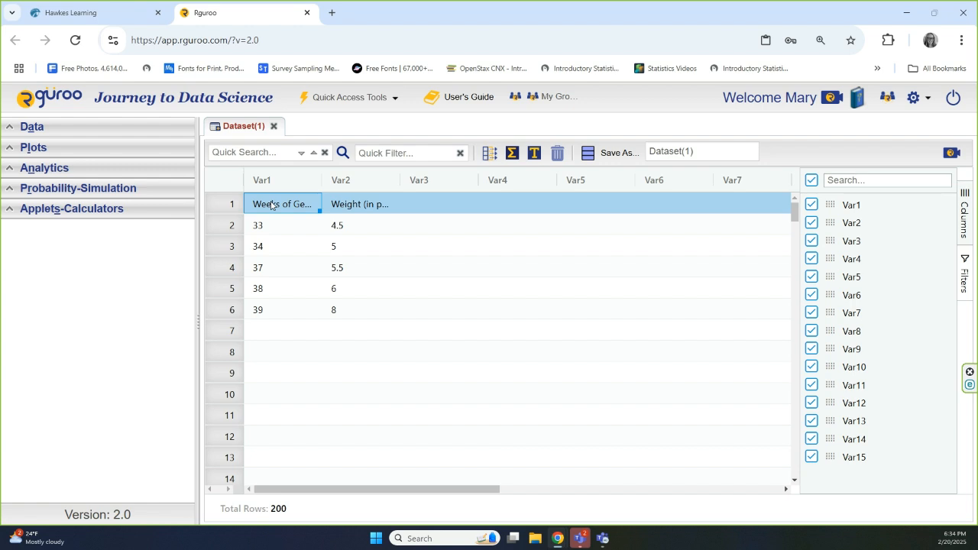
# - Try to rename the first variable, Var1, to "Weeks Gest"
pyautogui.moveTo(308, 180)
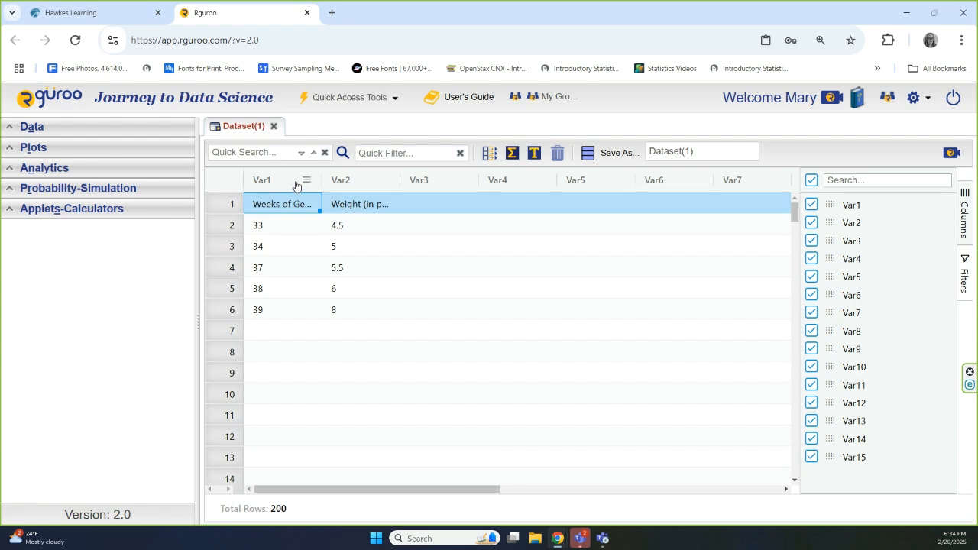
pyautogui.click(306, 182)
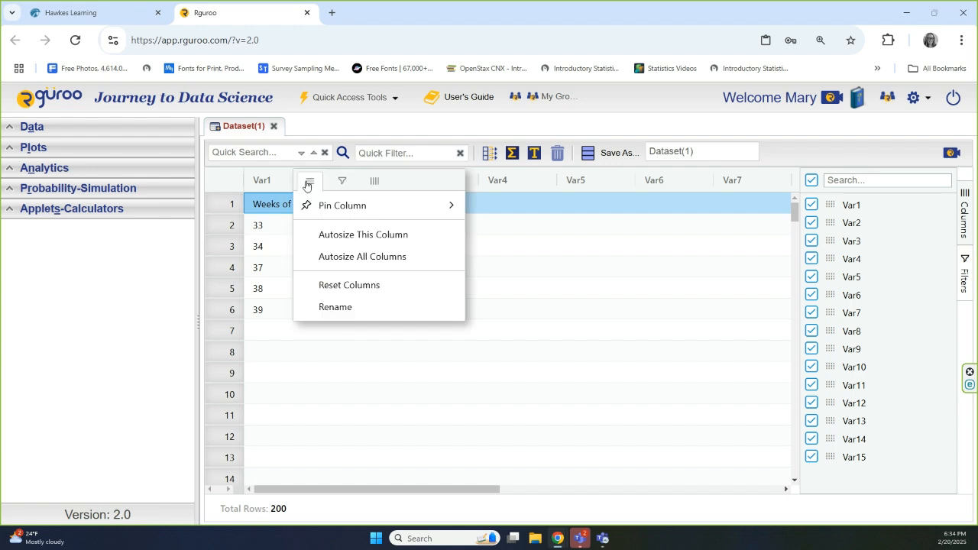
pyautogui.click(335, 308)
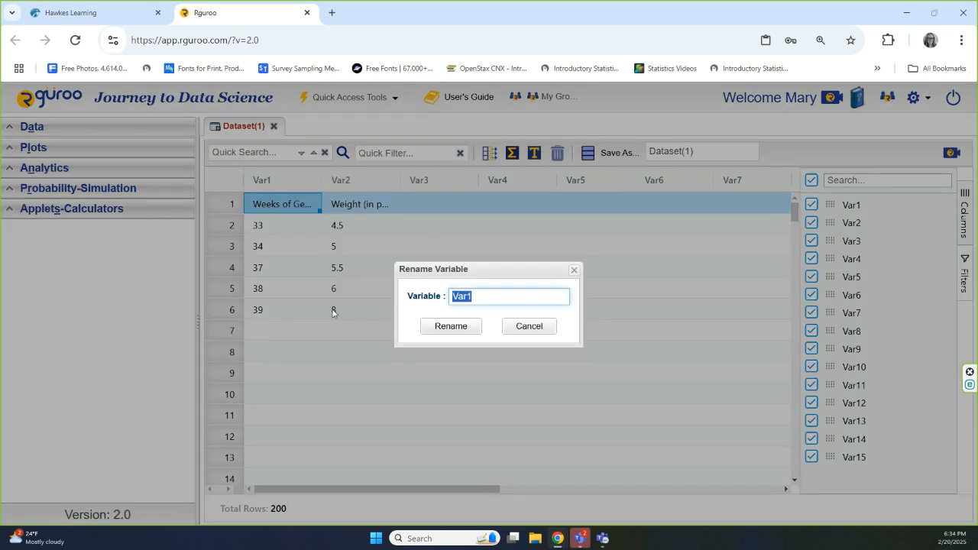
pyautogui.write('Weeks Gestatolo')
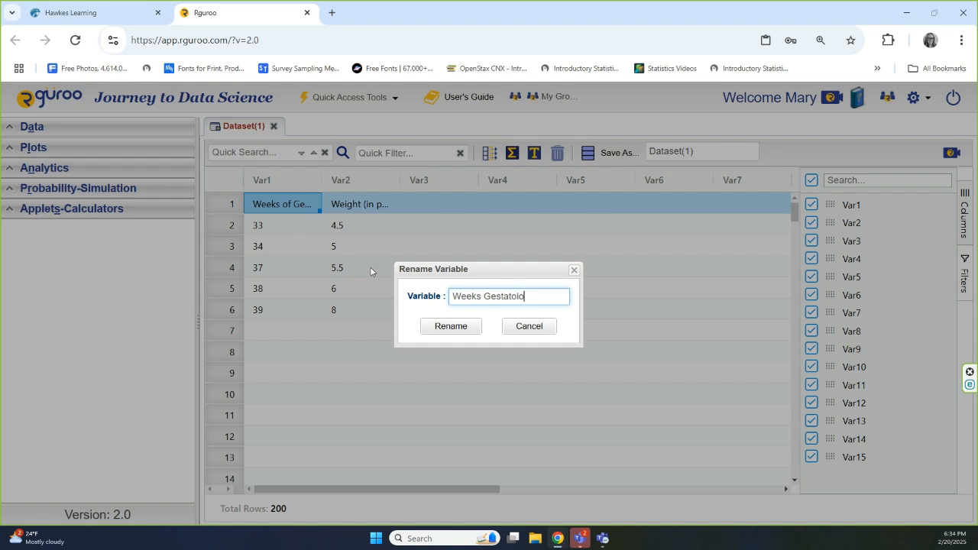
pyautogui.press('BackSpace')
pyautogui.press('BackSpace')
pyautogui.press('BackSpace')
pyautogui.press('BackSpace')
pyautogui.press('BackSpace')
pyautogui.click(451, 328)
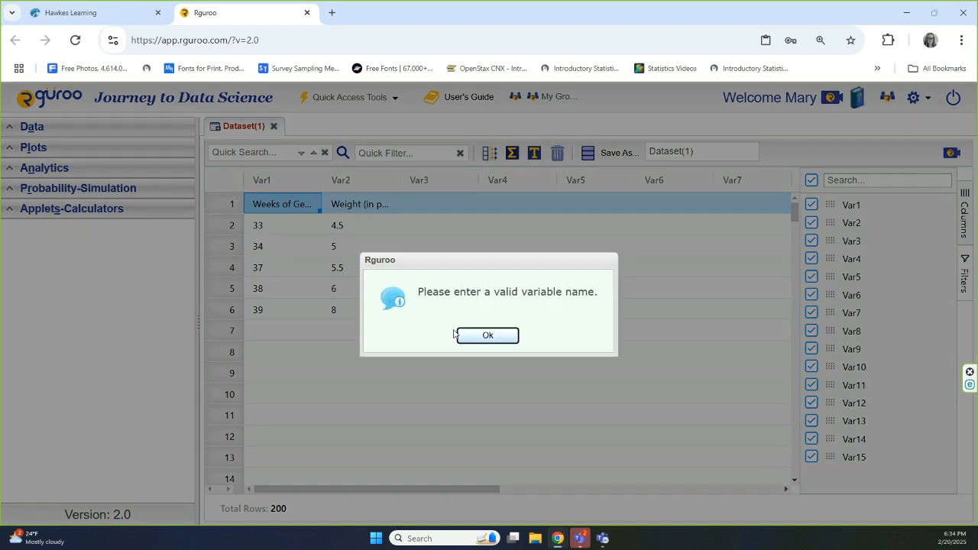
pyautogui.click(485, 336)
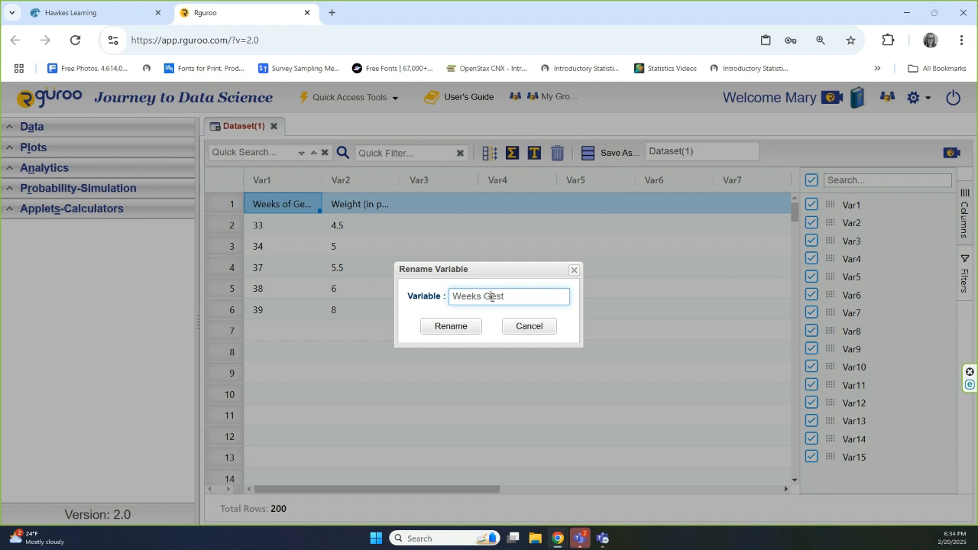
# - Shorten the first variable's new name to "Weeks" and apply the rename
pyautogui.click(484, 297)
pyautogui.press('BackSpace')
pyautogui.press('Delete')
pyautogui.press('Delete')
pyautogui.press('Delete')
pyautogui.press('Delete')
pyautogui.click(457, 330)
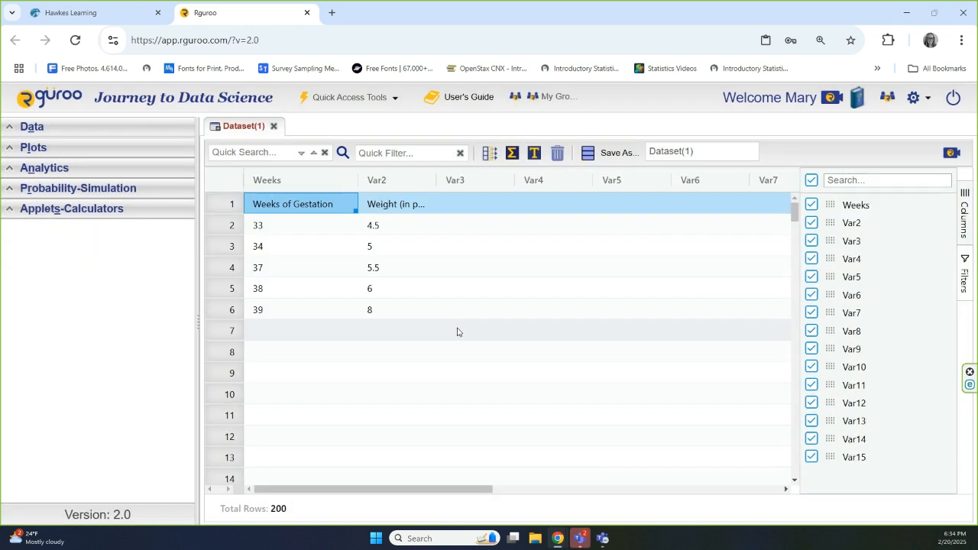
# - Rename the second variable to "Weight" and delete the first row, which holds the pasted column headings
pyautogui.click(421, 183)
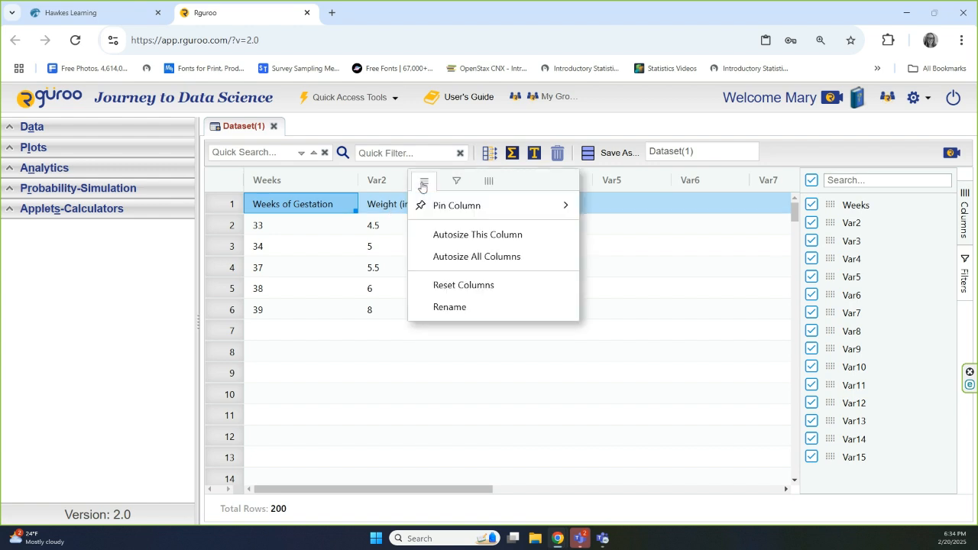
pyautogui.click(443, 306)
pyautogui.write('Weight')
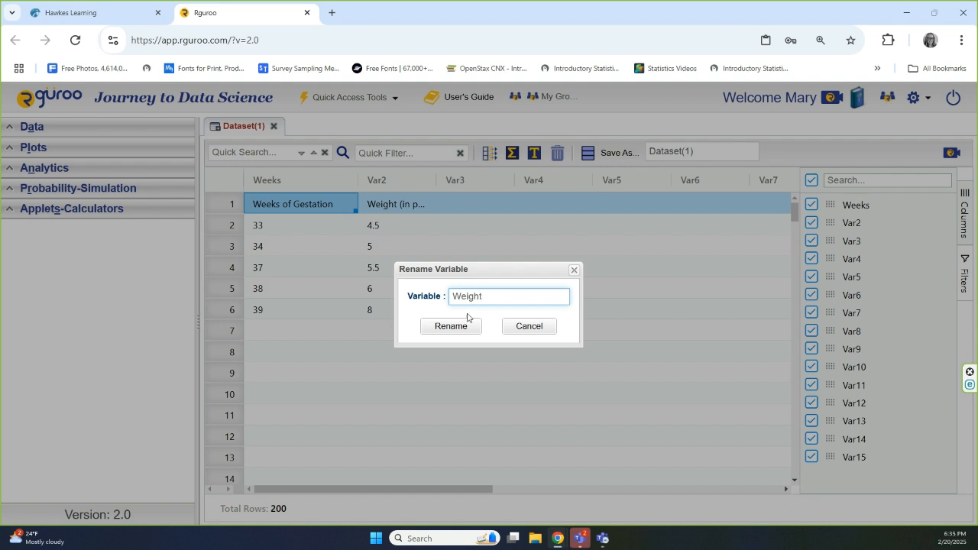
pyautogui.click(463, 326)
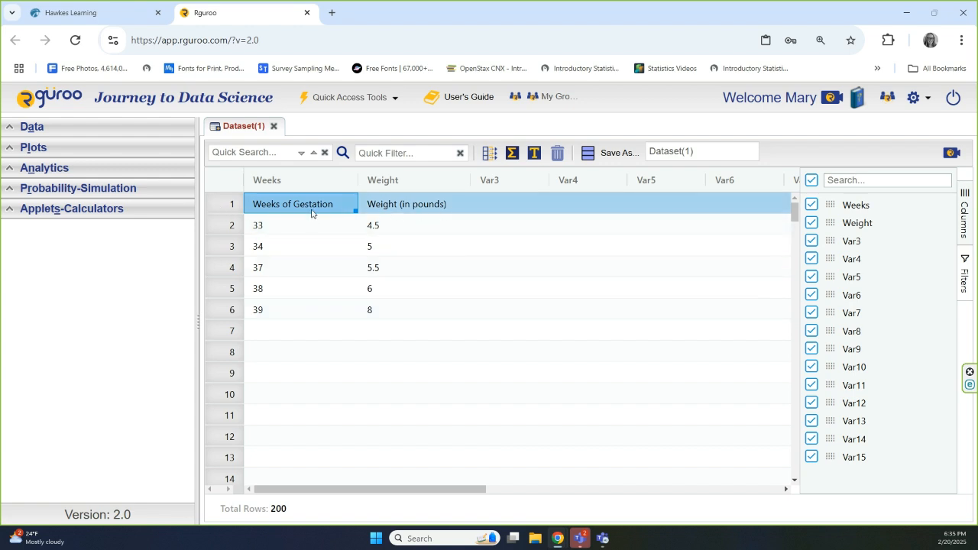
pyautogui.rightClick(222, 207)
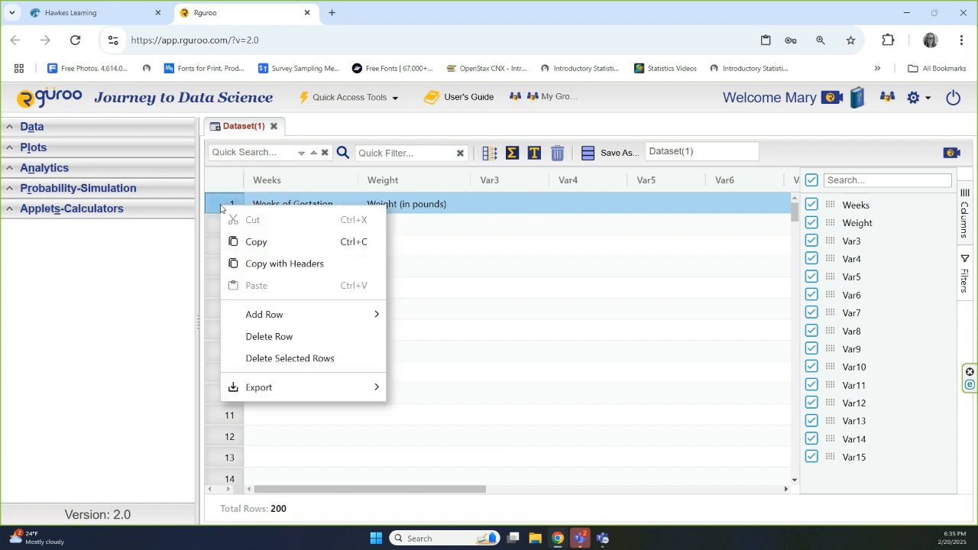
pyautogui.click(275, 337)
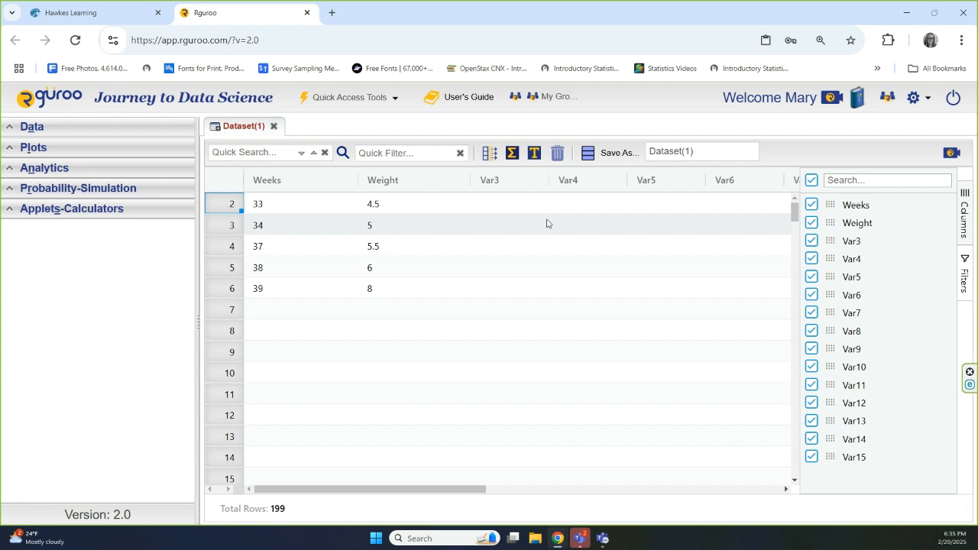
# - Set the type of both the Weeks and Weight variables to Numerical in the variable properties
pyautogui.click(489, 153)
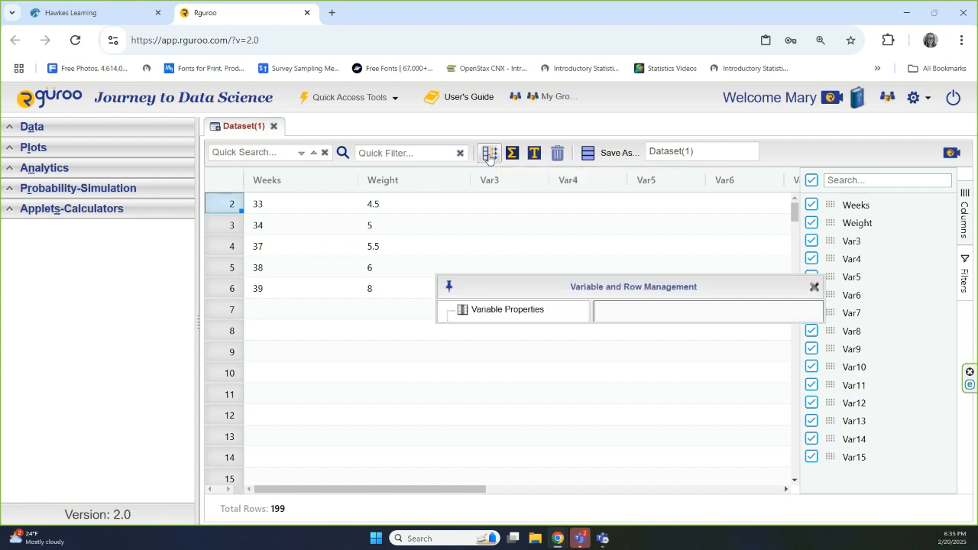
pyautogui.click(501, 310)
pyautogui.moveTo(497, 286); pyautogui.dragTo(417, 179)
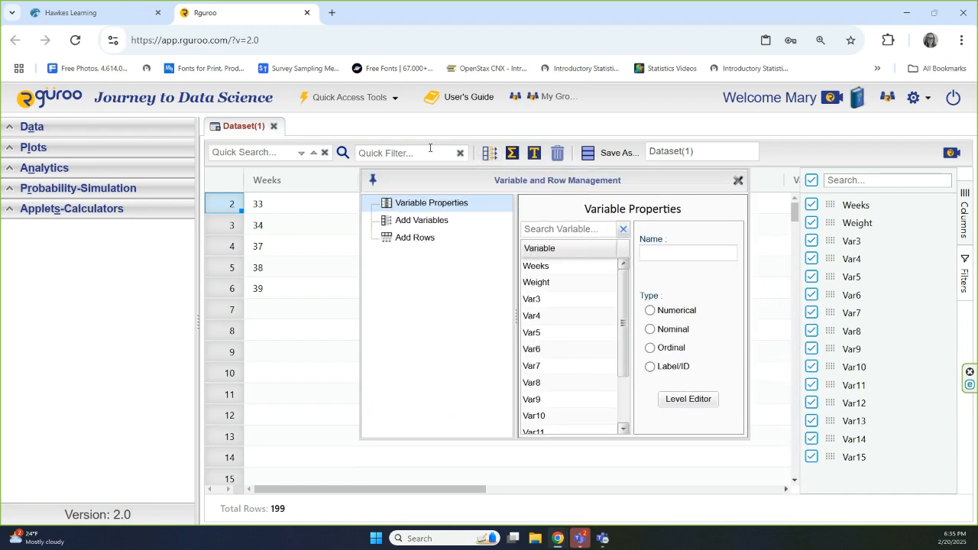
pyautogui.click(533, 270)
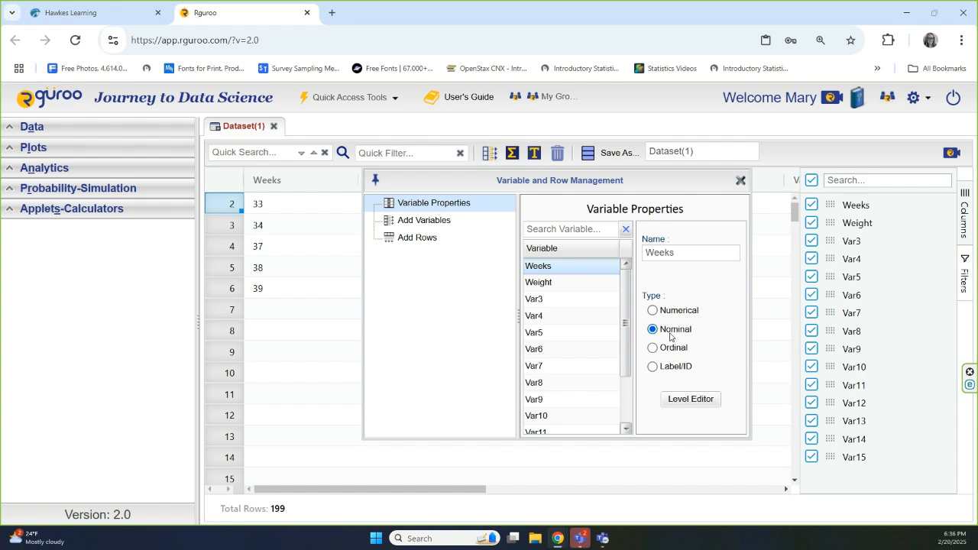
pyautogui.click(652, 311)
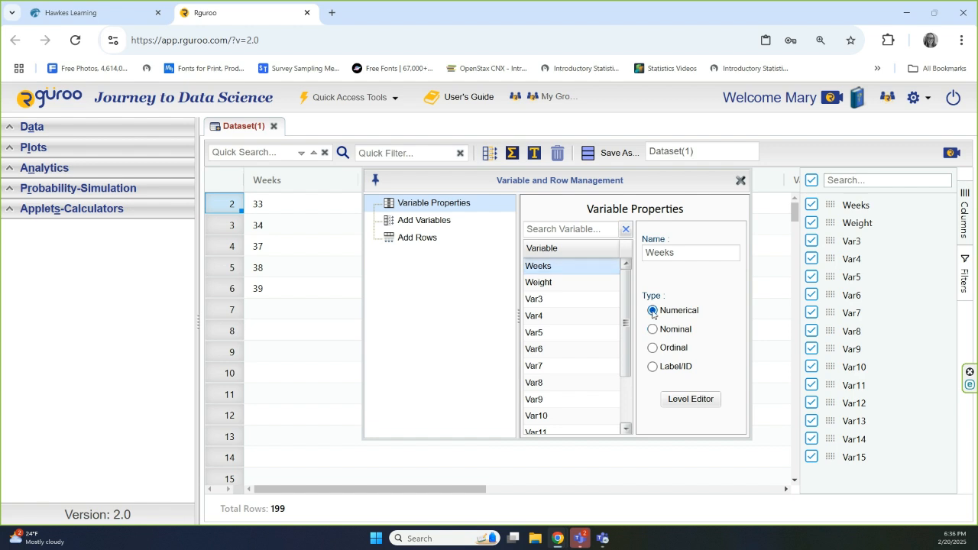
pyautogui.click(539, 282)
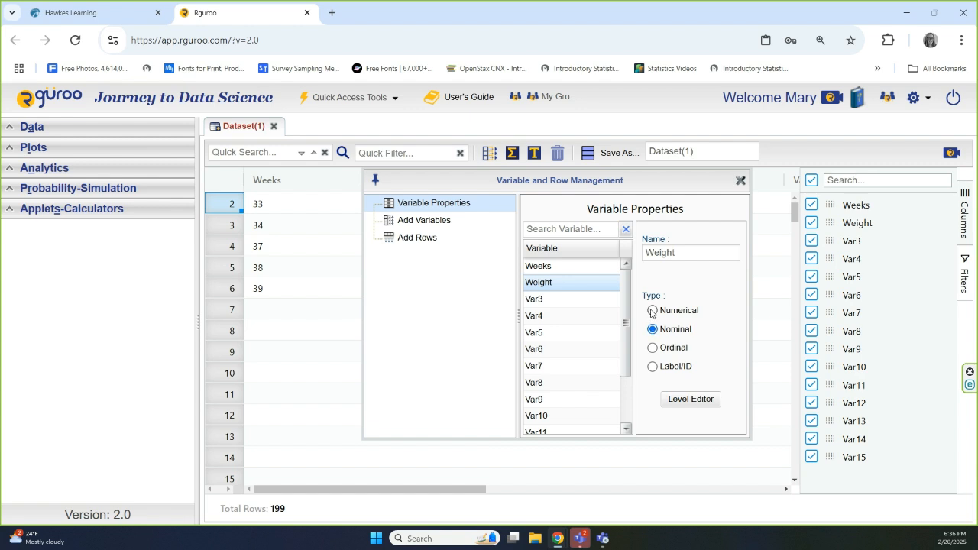
pyautogui.click(651, 311)
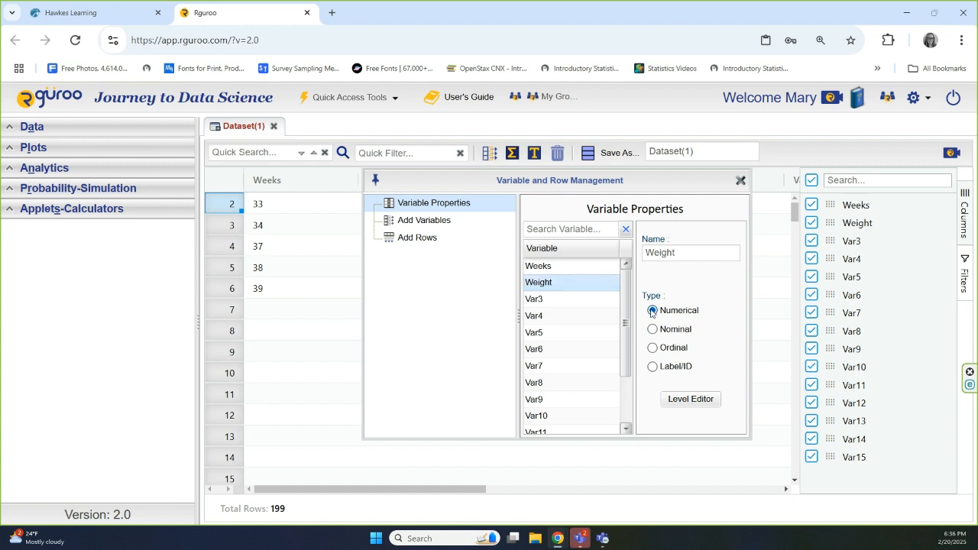
pyautogui.click(739, 181)
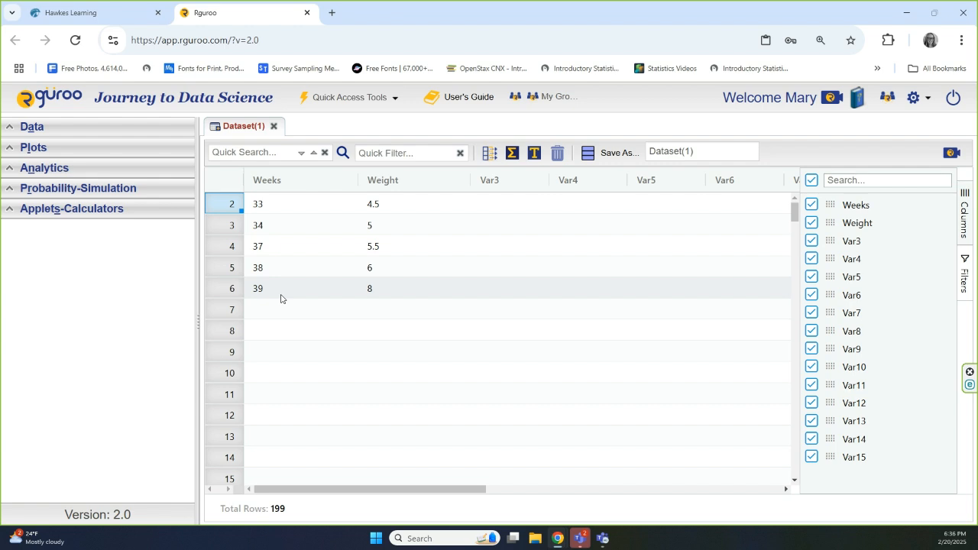
# - Save the dataset under the name "5.1 hw"
pyautogui.moveTo(695, 151); pyautogui.dragTo(628, 153)
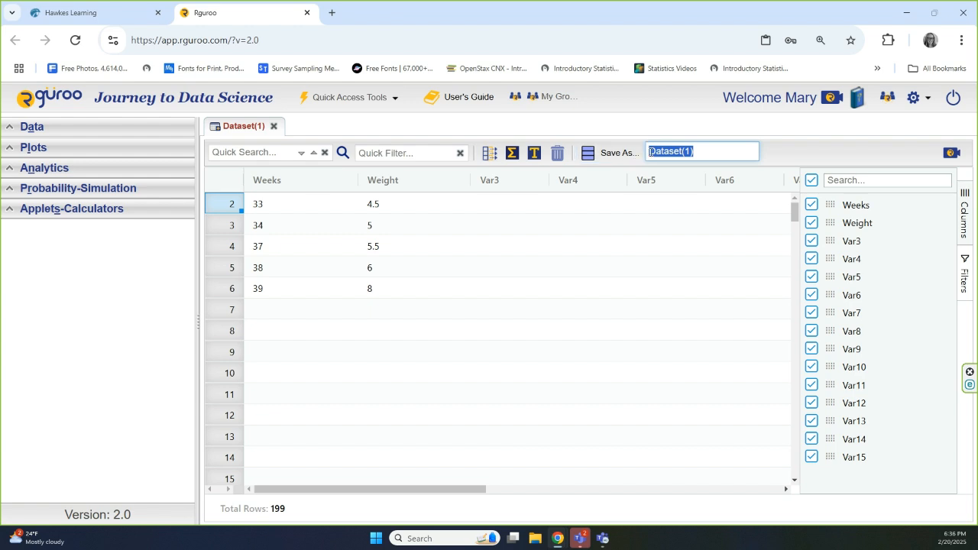
pyautogui.write('5.1 hw')
pyautogui.click(611, 157)
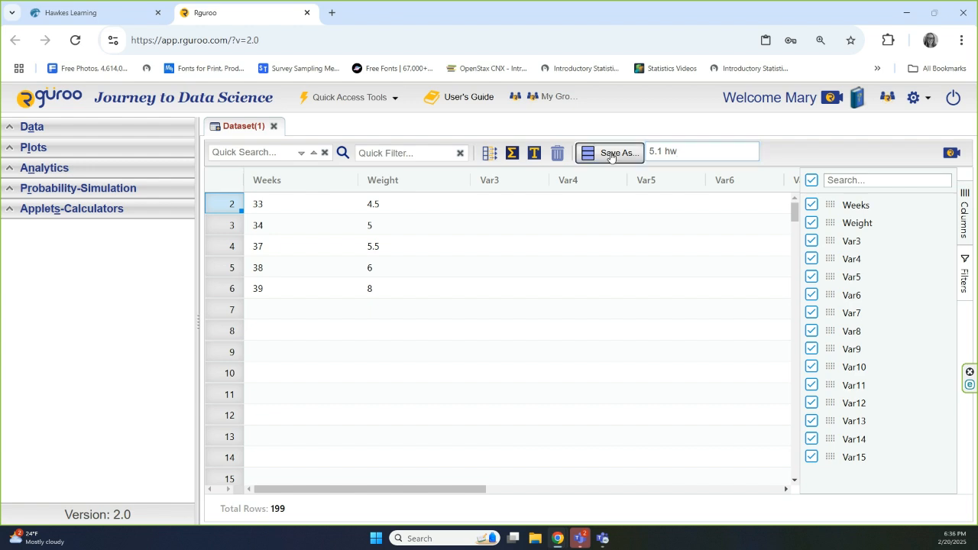